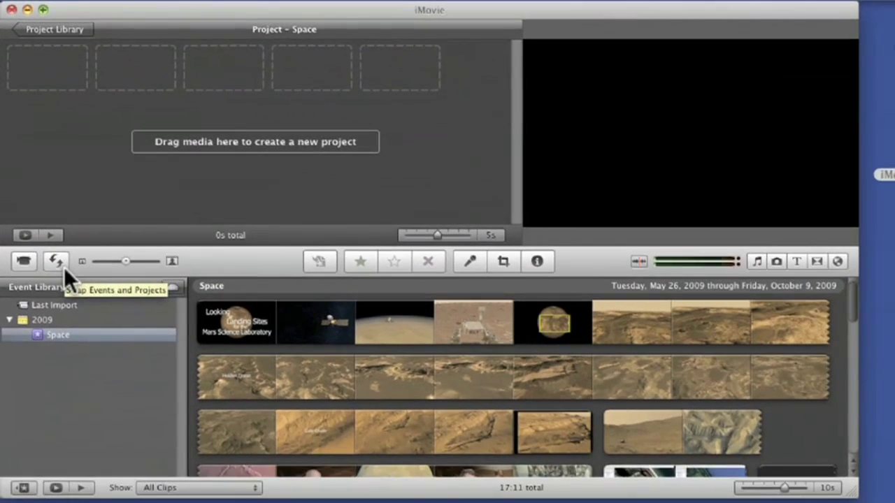
# Step: Swap the event clips above the Space project and hide the Event Library list
pyautogui.click(56, 261)
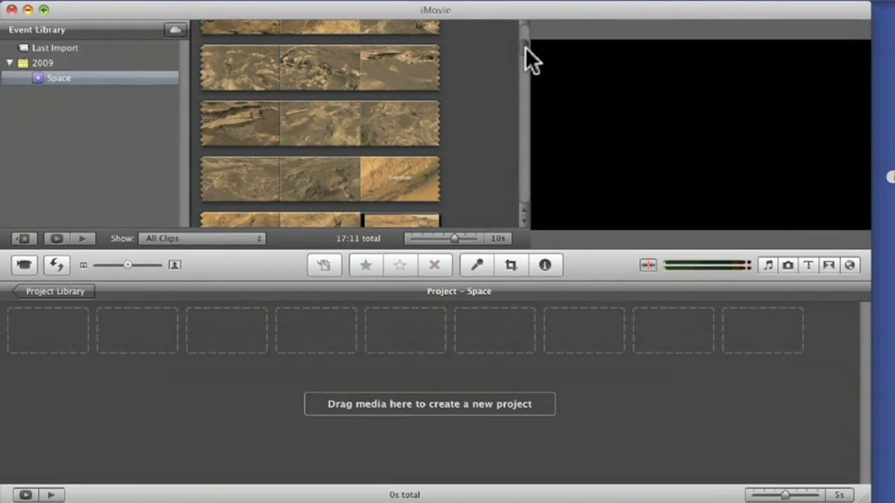
pyautogui.scroll(5, 517, 43)
pyautogui.moveTo(744, 42); pyautogui.dragTo(757, 212)
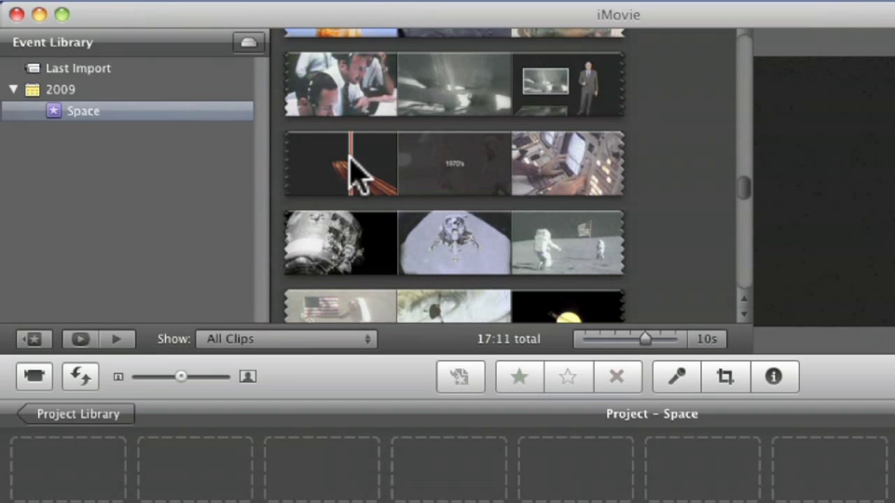
pyautogui.click(32, 339)
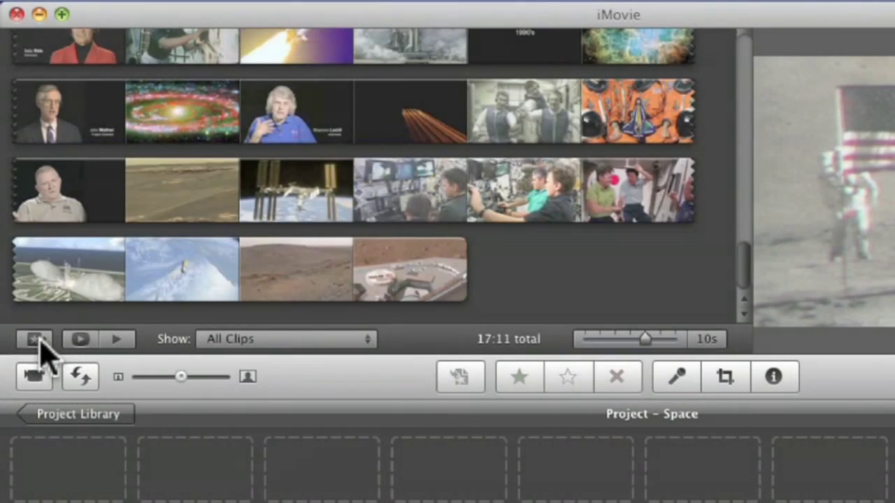
pyautogui.click(34, 340)
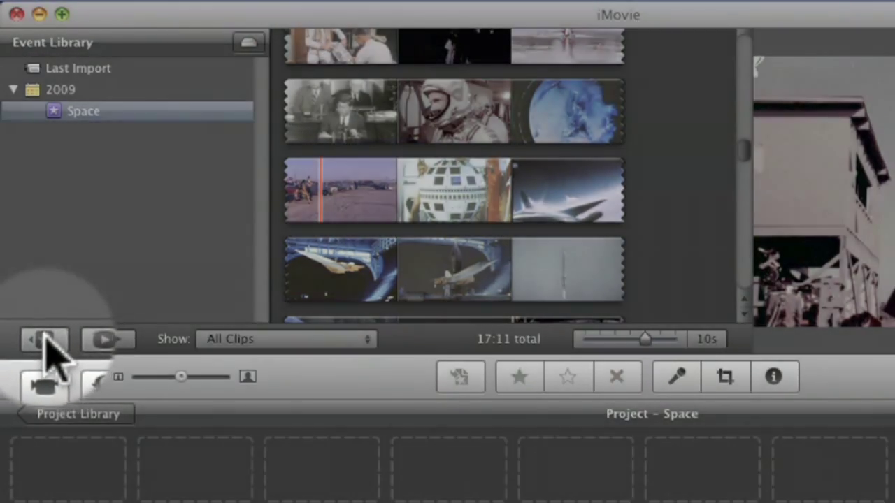
pyautogui.click(35, 338)
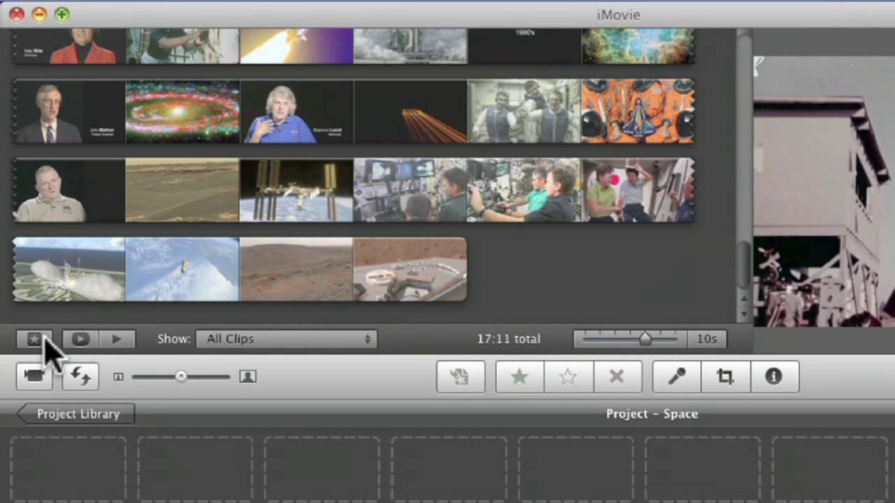
pyautogui.moveTo(741, 266); pyautogui.dragTo(715, 191)
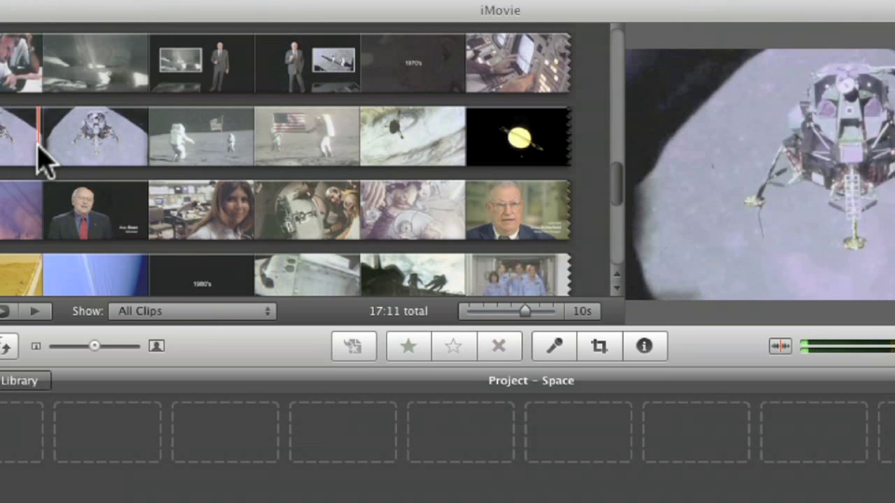
# Step: Mark a 1.4-second lunar module range in the moon footage and add it to the Space project
pyautogui.moveTo(39, 148); pyautogui.dragTo(118, 138)
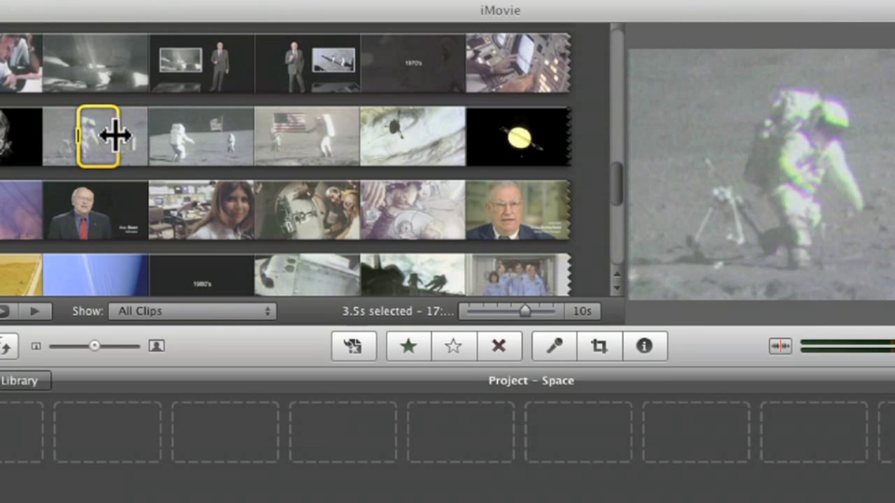
pyautogui.moveTo(52, 136); pyautogui.dragTo(44, 136)
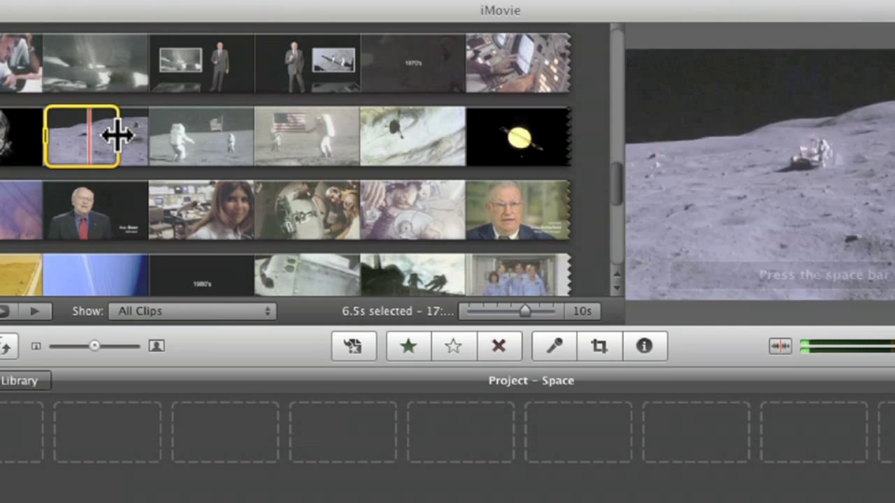
pyautogui.moveTo(119, 138); pyautogui.dragTo(56, 448)
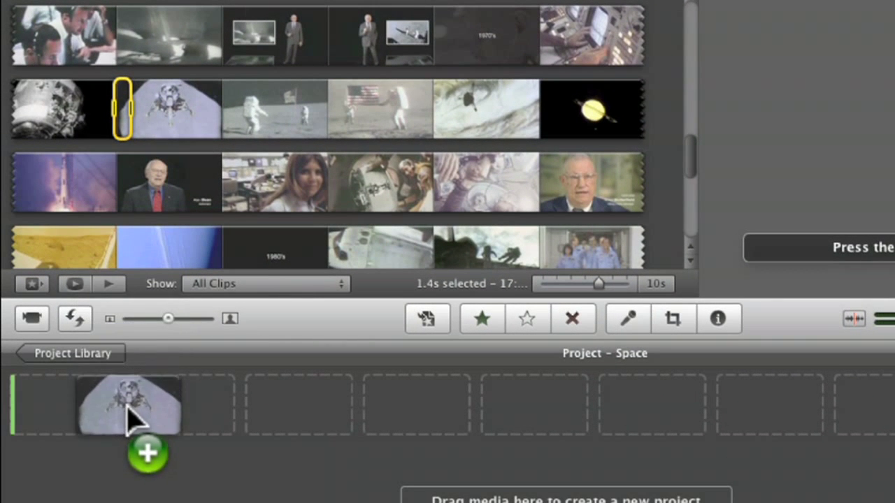
pyautogui.moveTo(128, 419); pyautogui.dragTo(124, 440)
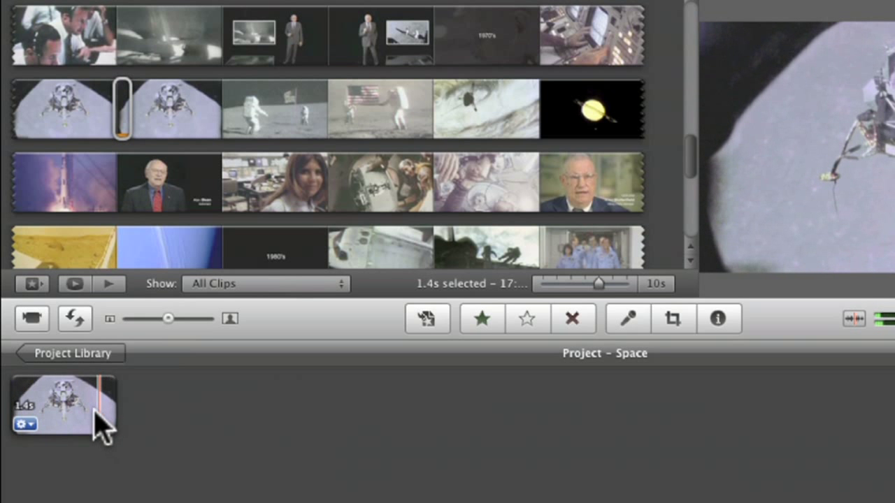
pyautogui.click(97, 415)
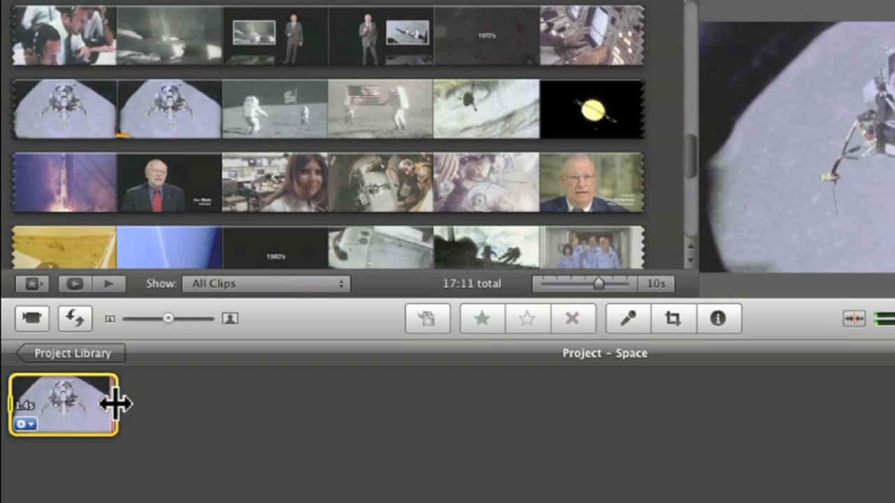
pyautogui.moveTo(114, 403); pyautogui.dragTo(43, 408)
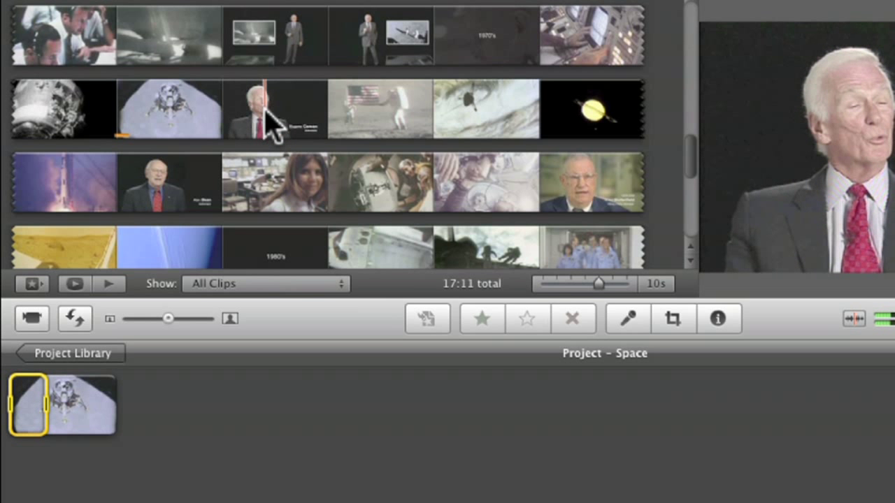
pyautogui.moveTo(237, 117); pyautogui.dragTo(477, 111)
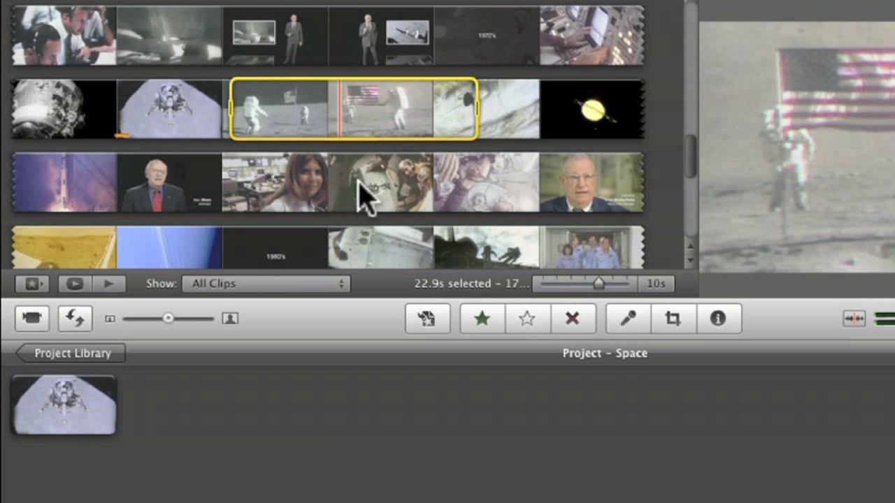
pyautogui.moveTo(364, 199); pyautogui.dragTo(419, 130)
pyautogui.click(79, 415)
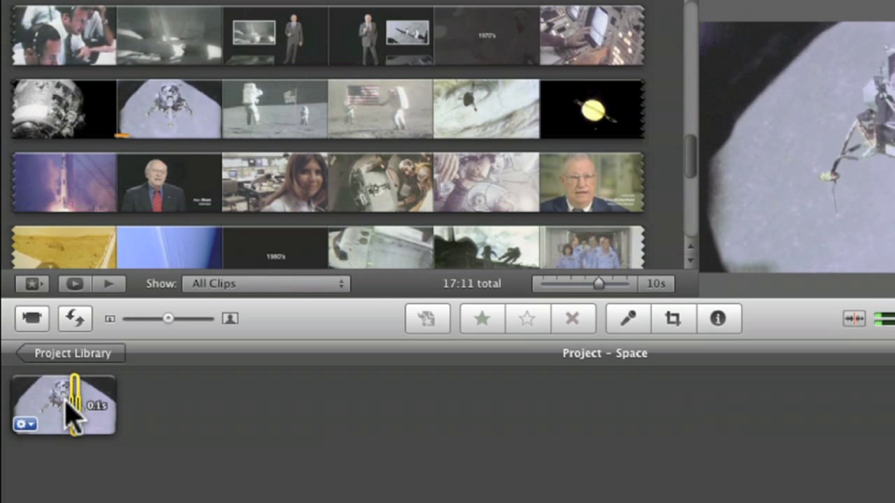
pyautogui.moveTo(73, 416); pyautogui.dragTo(8, 398)
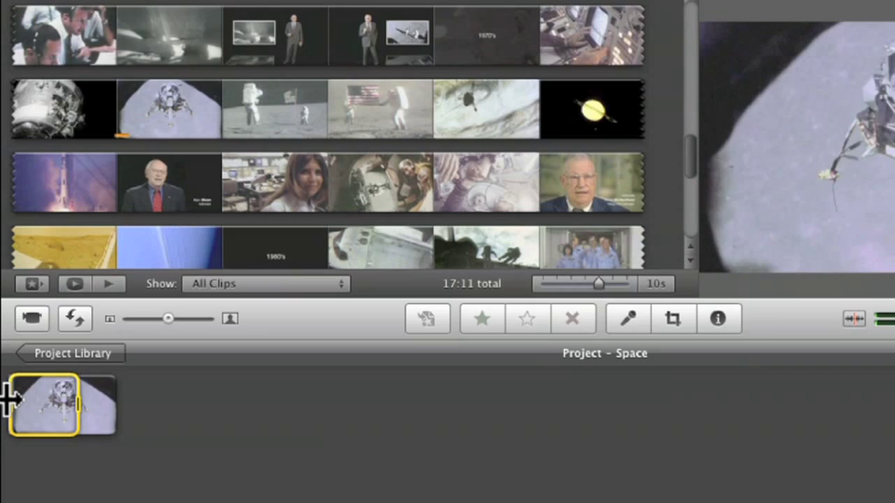
pyautogui.moveTo(40, 381)
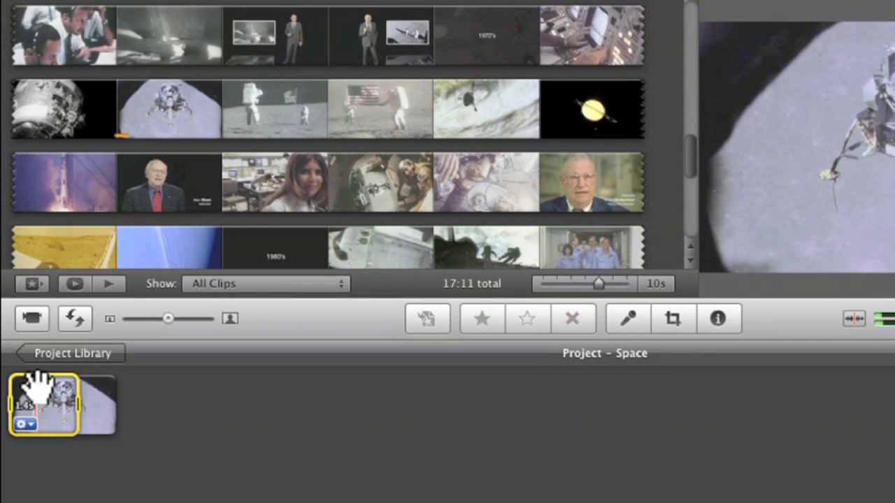
pyautogui.press('\\')
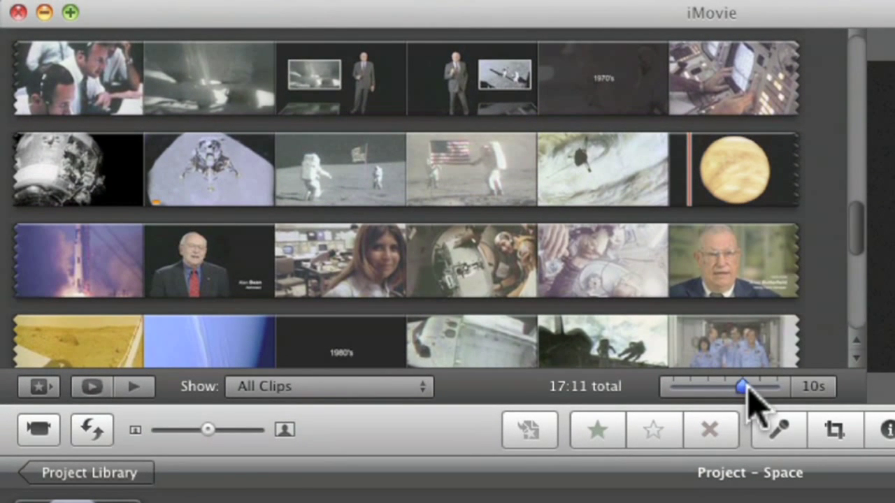
# Step: Set the event filmstrips to one frame per 1/2 second, passing through All
pyautogui.moveTo(753, 390); pyautogui.dragTo(778, 391)
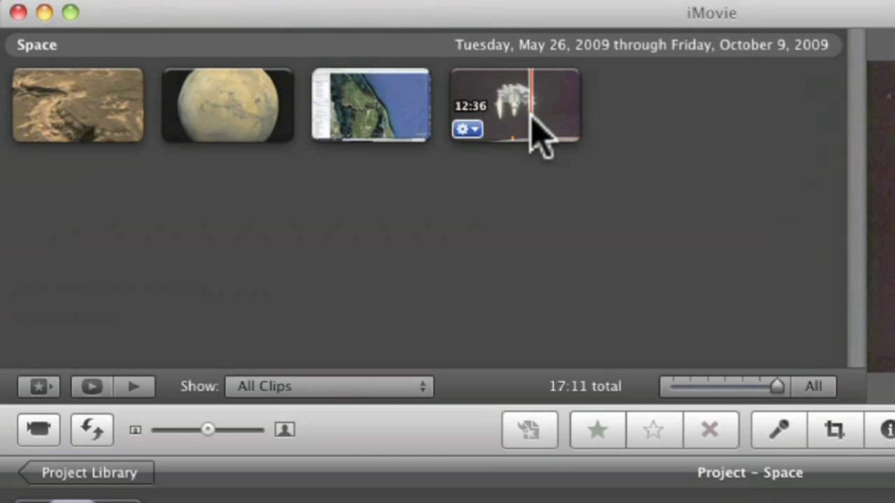
pyautogui.moveTo(772, 393); pyautogui.dragTo(769, 388)
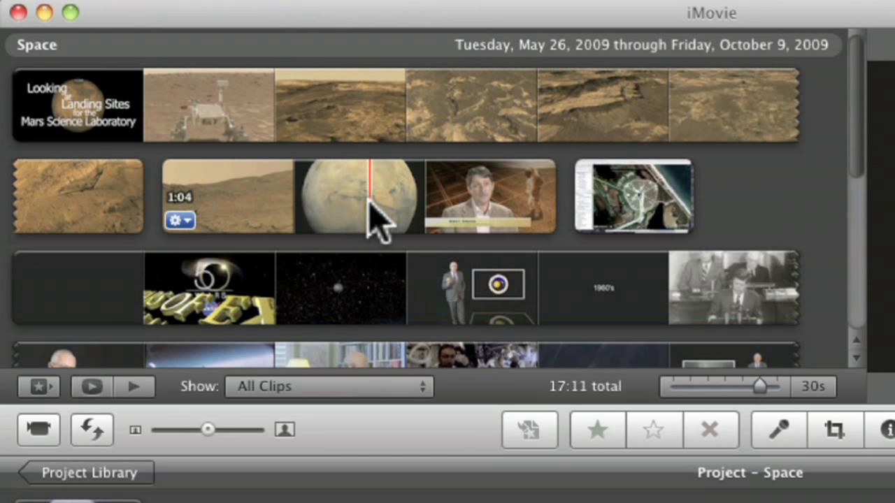
pyautogui.moveTo(758, 387); pyautogui.dragTo(675, 388)
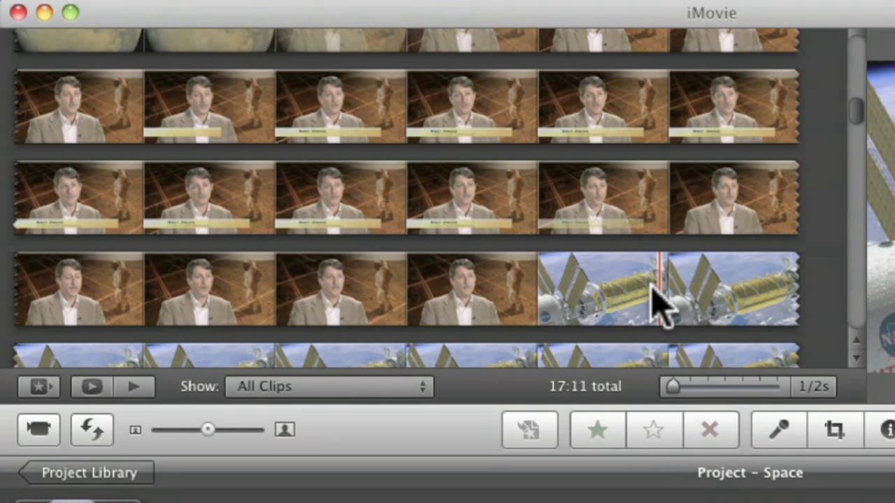
# Step: Mark a short range of frames near the start of the interview clip
pyautogui.moveTo(662, 299); pyautogui.dragTo(265, 293)
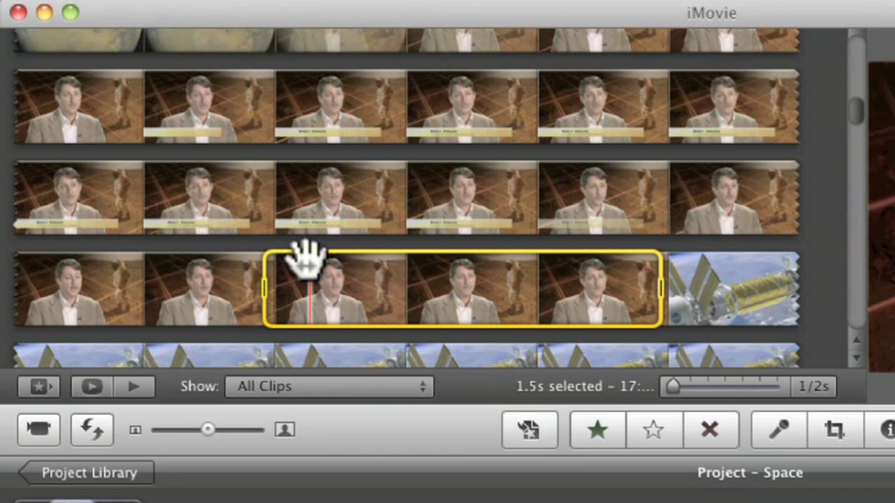
pyautogui.moveTo(647, 287); pyautogui.dragTo(516, 283)
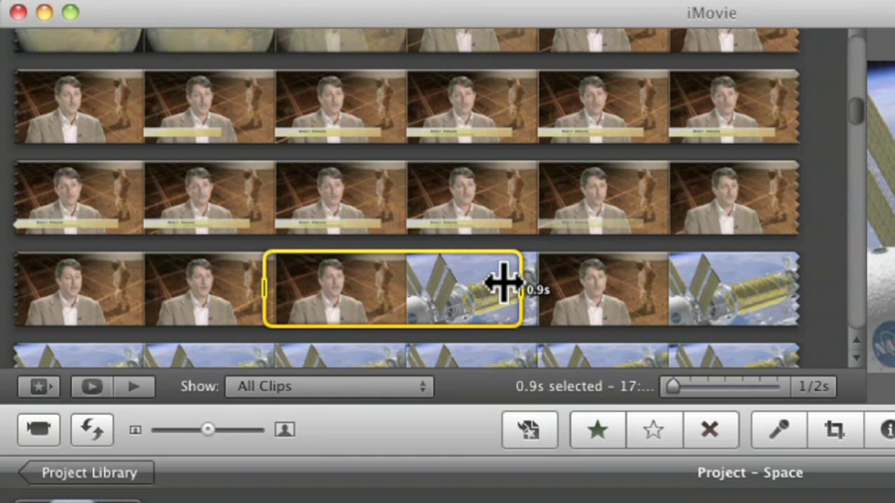
pyautogui.moveTo(503, 283); pyautogui.dragTo(453, 282)
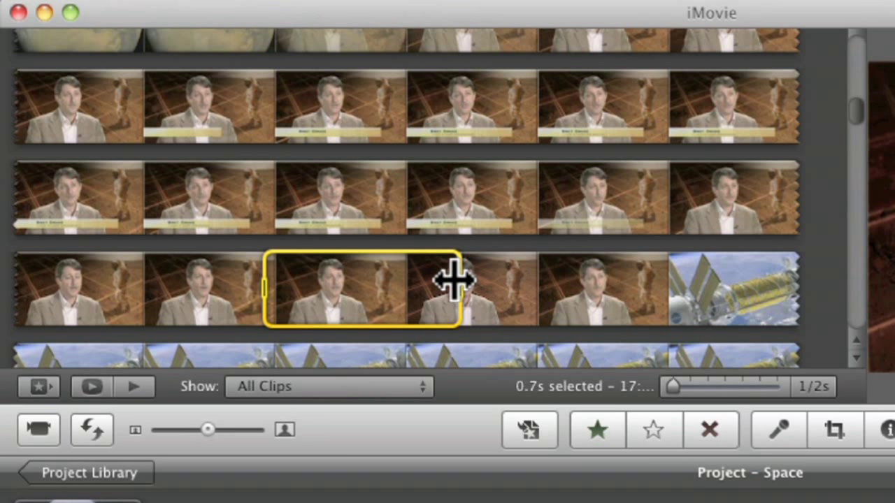
pyautogui.moveTo(453, 282); pyautogui.dragTo(453, 281)
pyautogui.moveTo(262, 289); pyautogui.dragTo(230, 283)
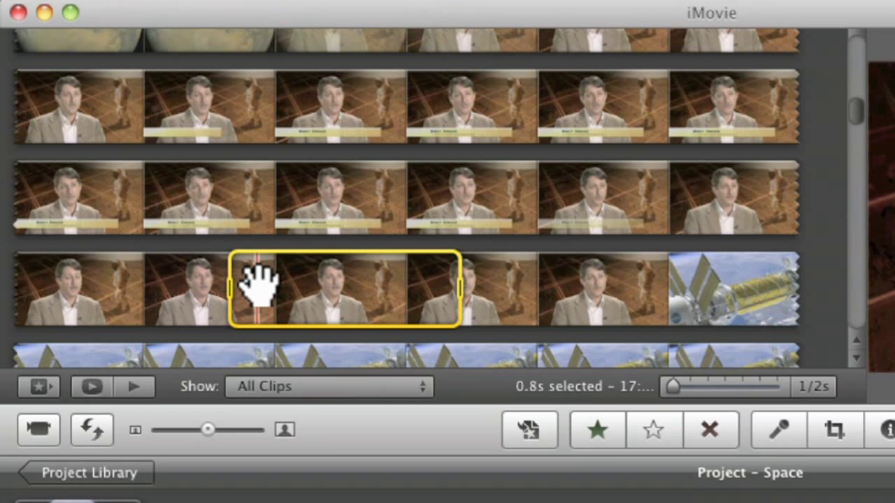
# Step: Add the 0.8-second interview excerpt to the project and move the lunar clip after it
pyautogui.moveTo(365, 289); pyautogui.dragTo(305, 368)
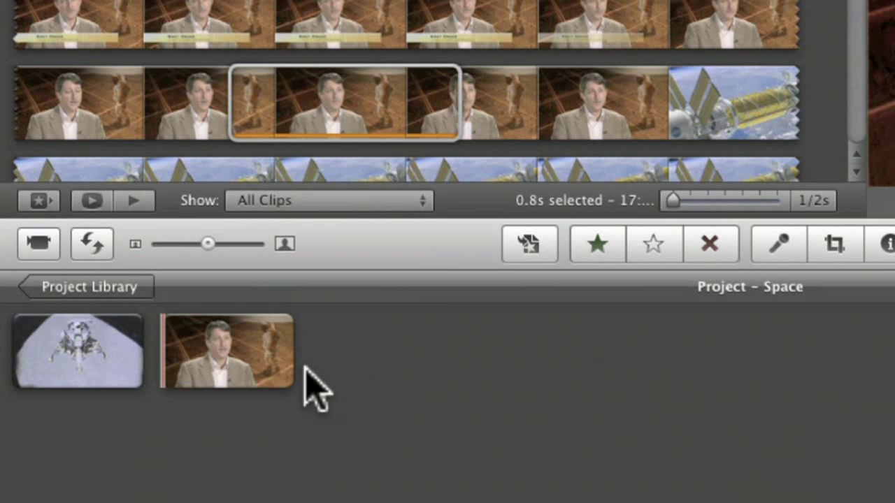
pyautogui.click(80, 350)
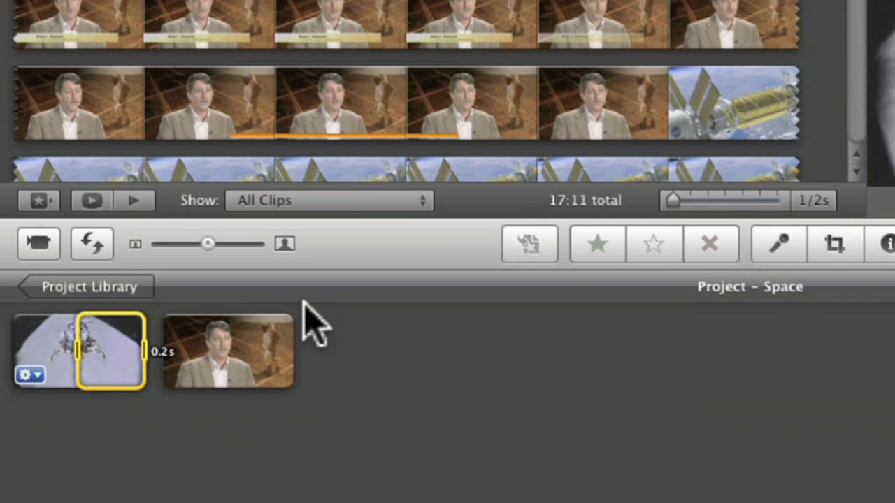
pyautogui.moveTo(80, 340); pyautogui.dragTo(382, 370)
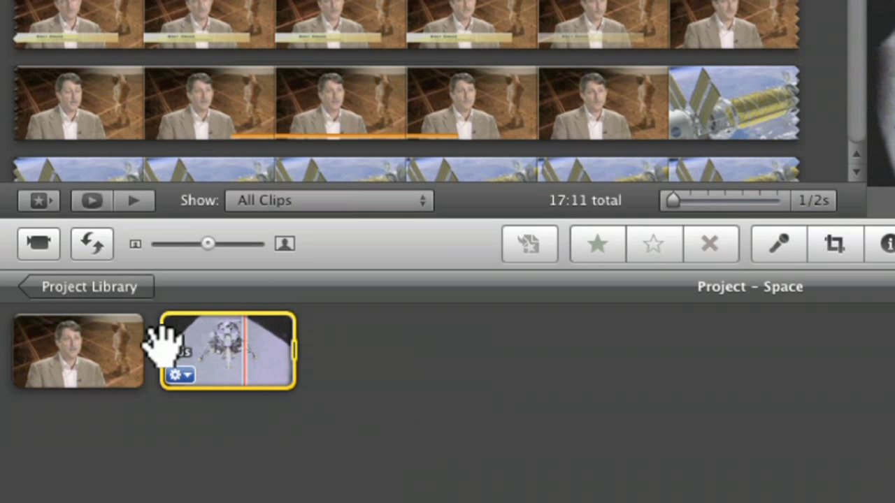
pyautogui.click(503, 105)
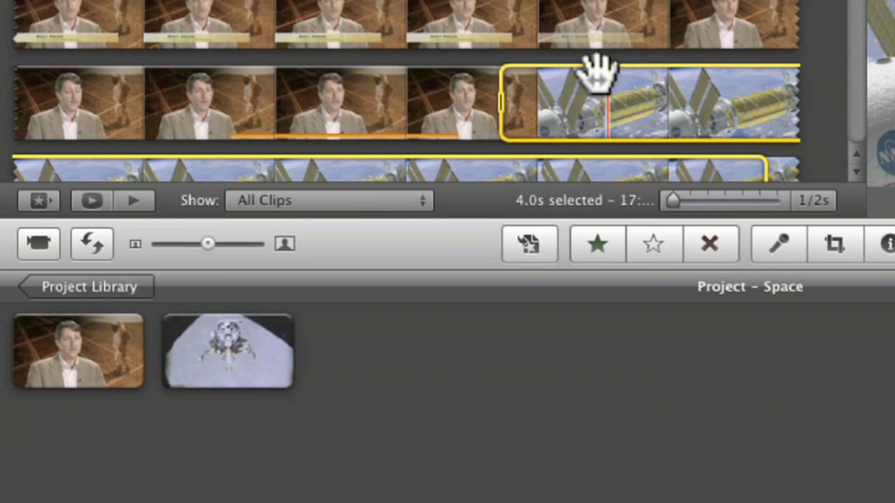
# Step: Select the entire 1:04.3 space-station clip and append it after the lunar clip
pyautogui.rightClick(601, 87)
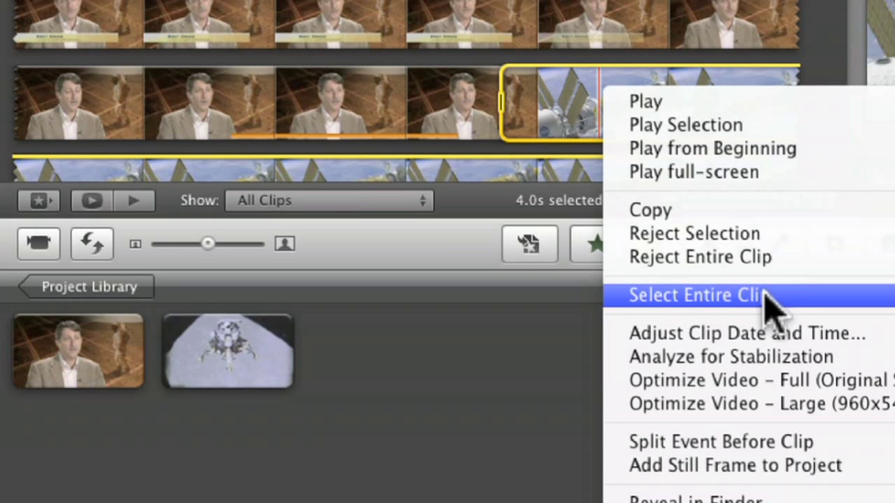
pyautogui.click(811, 301)
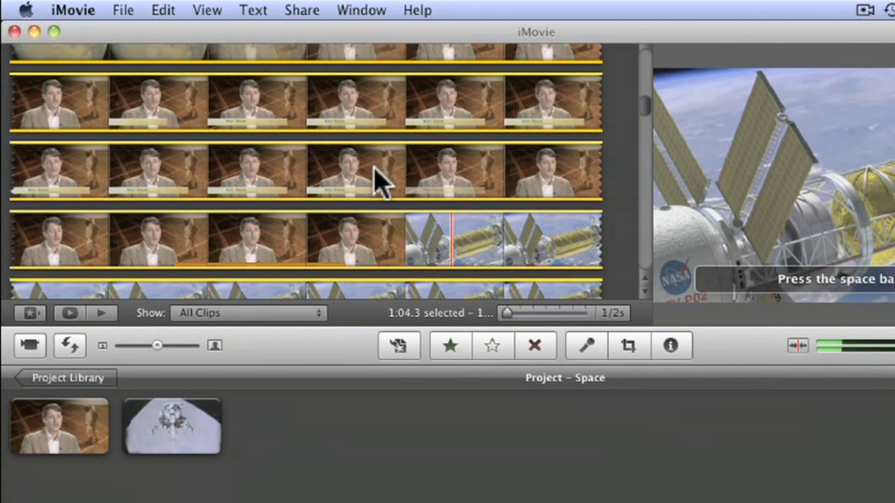
pyautogui.moveTo(443, 222)
pyautogui.mouseDown()
pyautogui.moveTo(459, 464)
pyautogui.moveTo(467, 464)
pyautogui.moveTo(458, 461)
pyautogui.mouseUp()
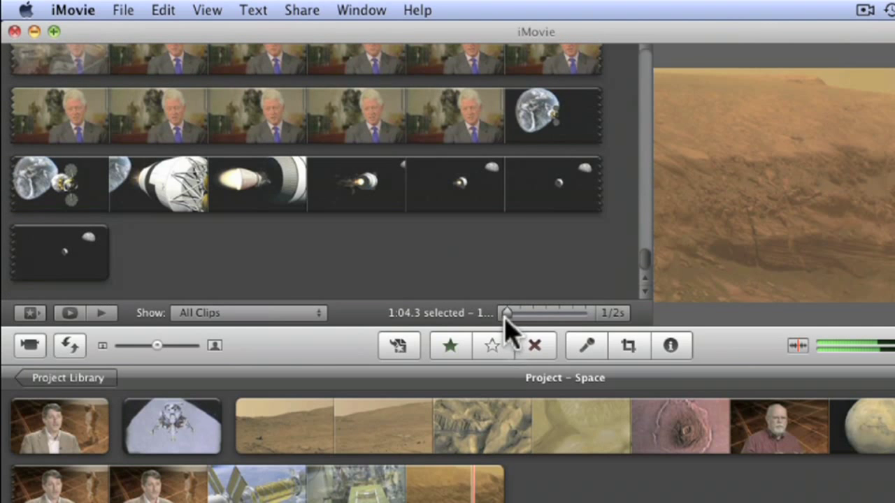
# Step: Set event thumbnails to 10 seconds and project thumbnails to 2 seconds per frame
pyautogui.moveTo(509, 314); pyautogui.dragTo(557, 315)
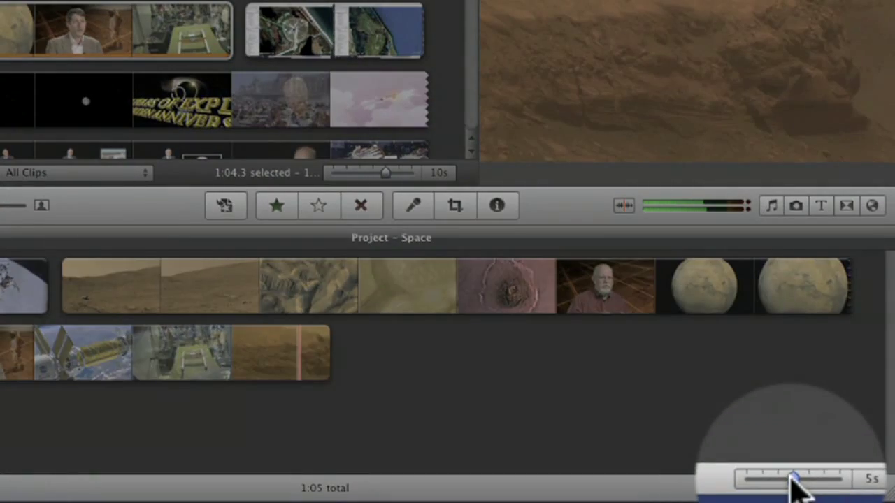
pyautogui.moveTo(792, 482); pyautogui.dragTo(780, 484)
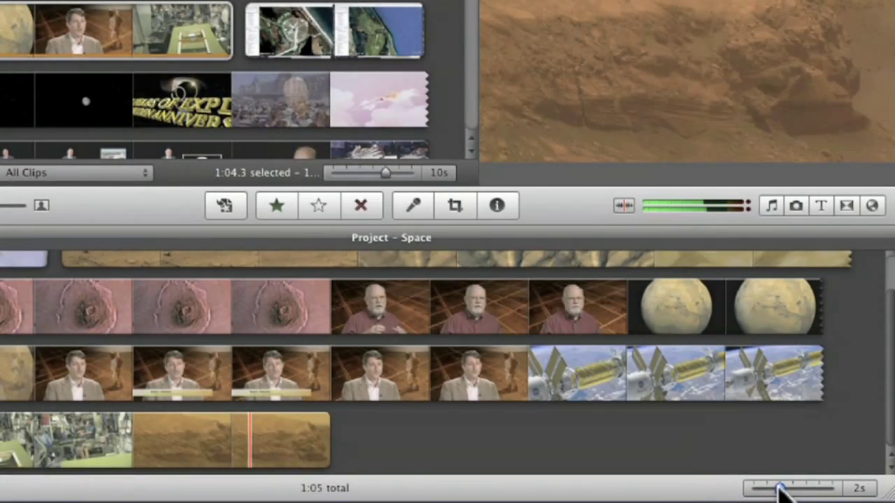
pyautogui.moveTo(780, 492); pyautogui.dragTo(769, 491)
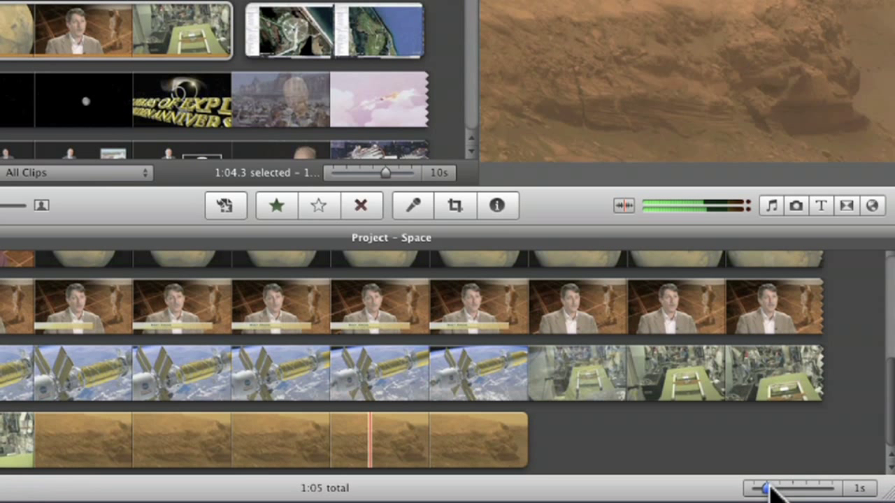
pyautogui.click(235, 371)
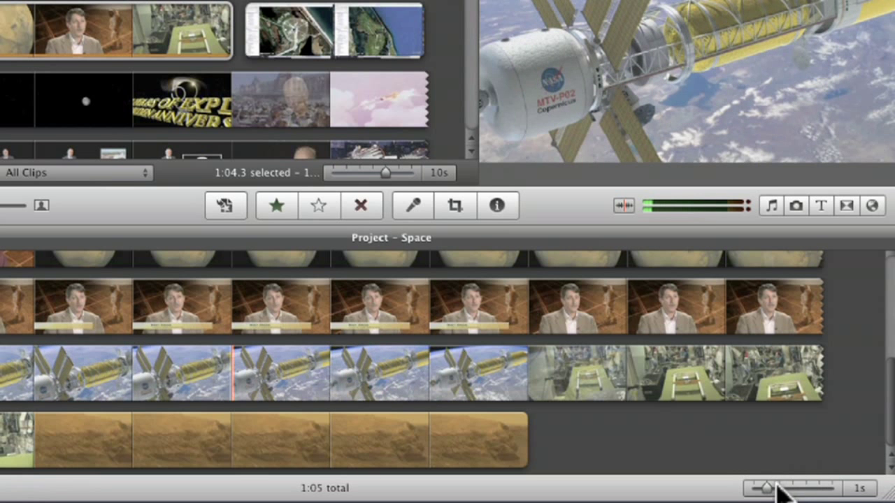
pyautogui.moveTo(769, 491); pyautogui.dragTo(831, 491)
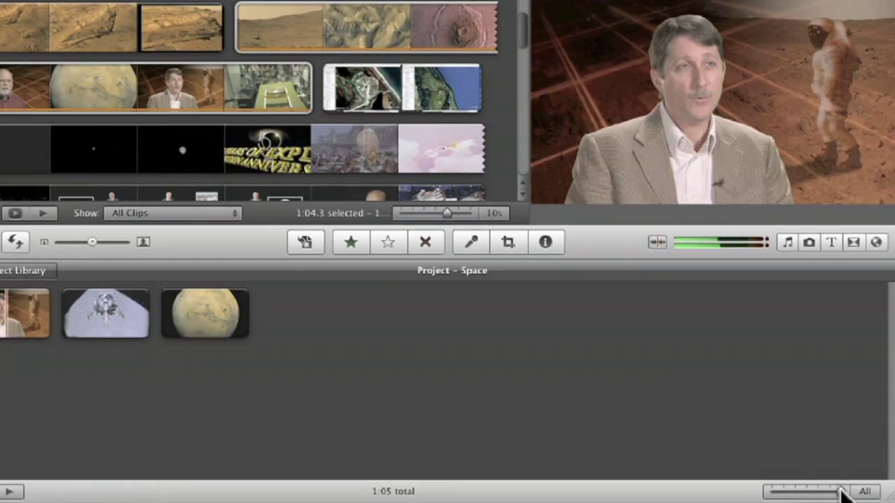
pyautogui.moveTo(841, 492); pyautogui.dragTo(801, 491)
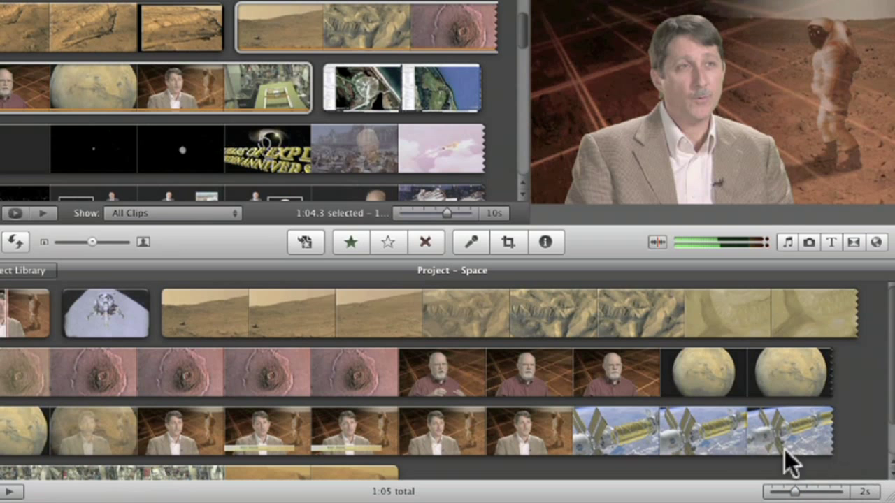